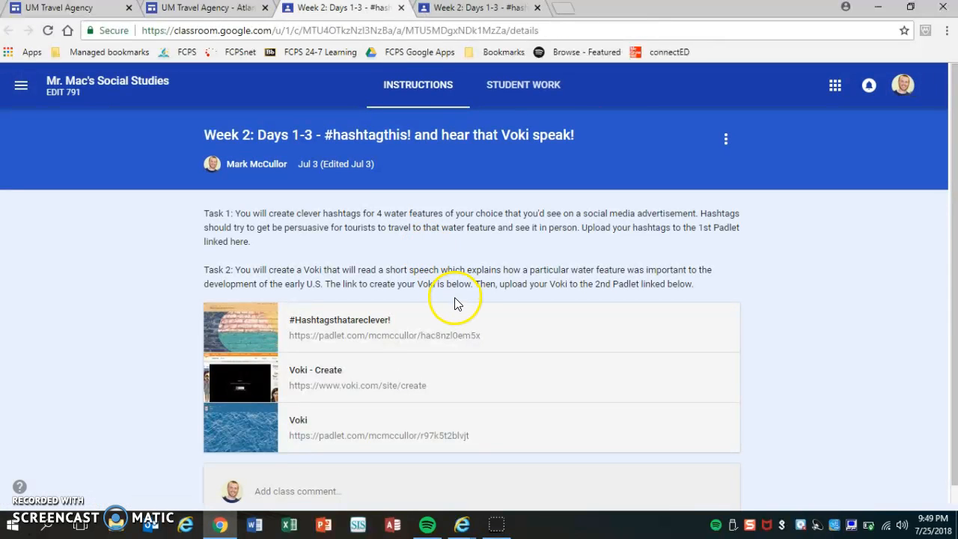
# Step: Open the Voki - Create page linked in the assignment and allow it to run Flash
pyautogui.click(329, 379)
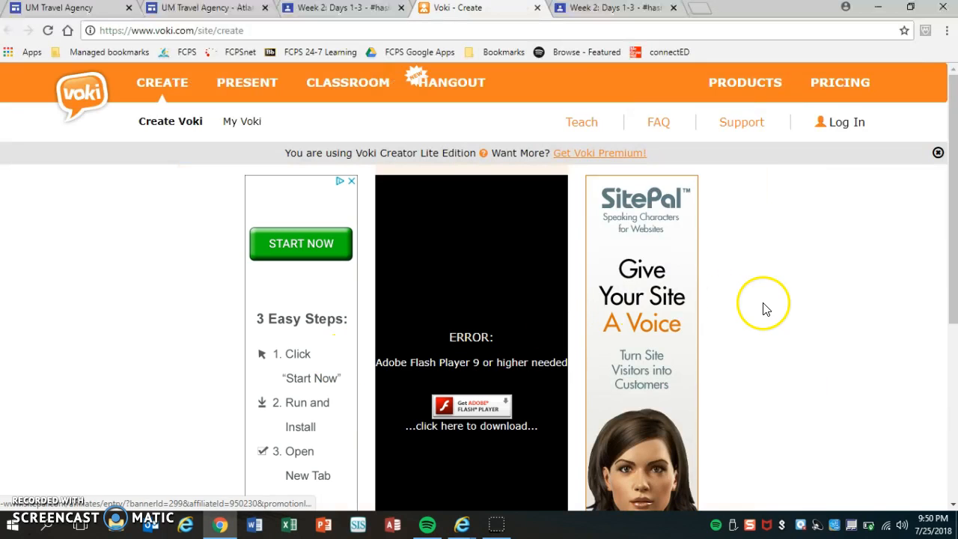
pyautogui.moveTo(954, 217); pyautogui.dragTo(952, 267)
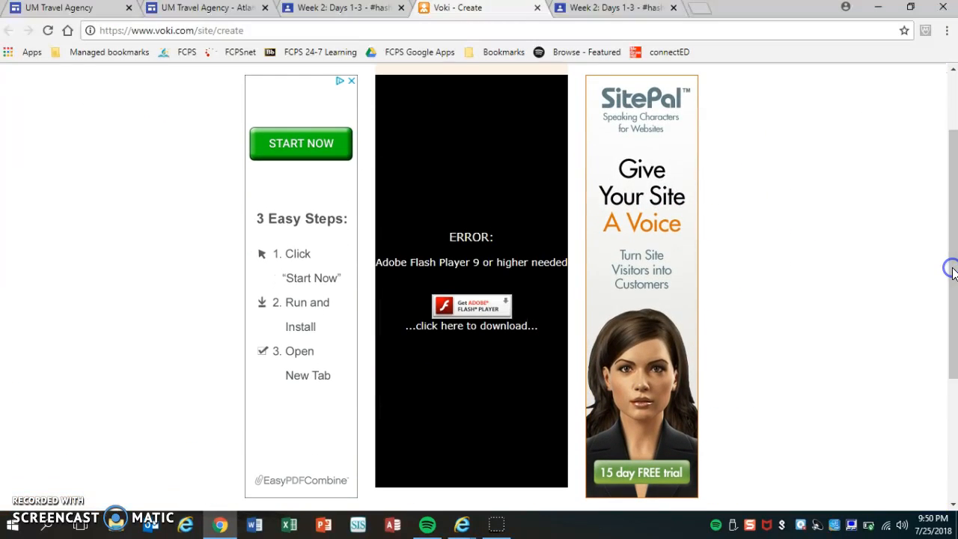
pyautogui.click(476, 315)
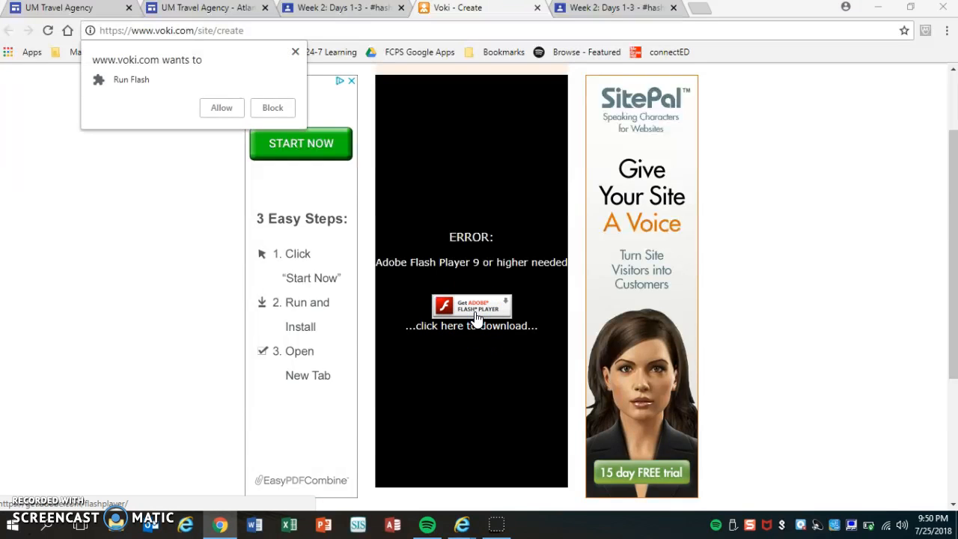
pyautogui.click(212, 113)
pyautogui.click(211, 113)
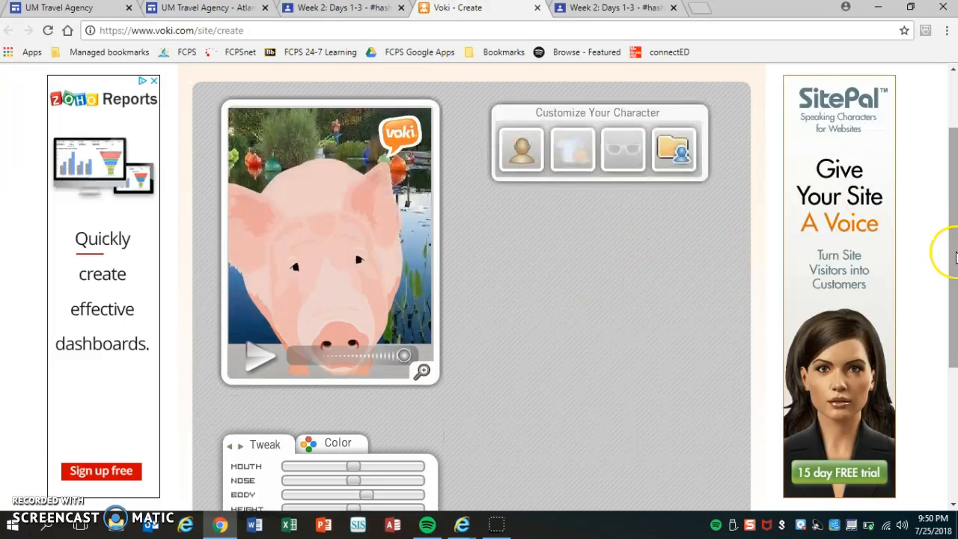
# Step: Browse the head categories and replace the pig with the blond character in a dark suit and red tie from Leaders
pyautogui.moveTo(955, 256)
pyautogui.mouseDown()
pyautogui.moveTo(955, 240)
pyautogui.moveTo(955, 255)
pyautogui.mouseUp()
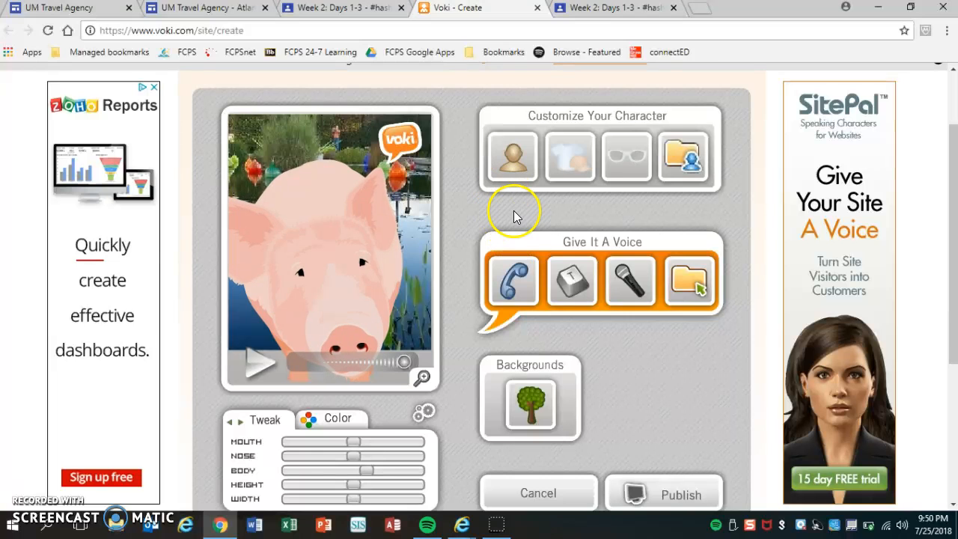
pyautogui.click(508, 171)
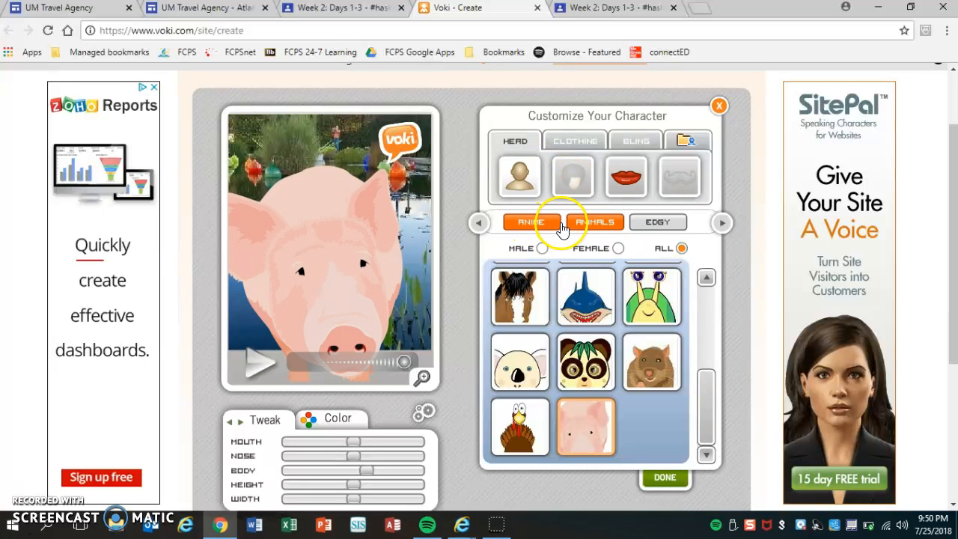
pyautogui.click(662, 227)
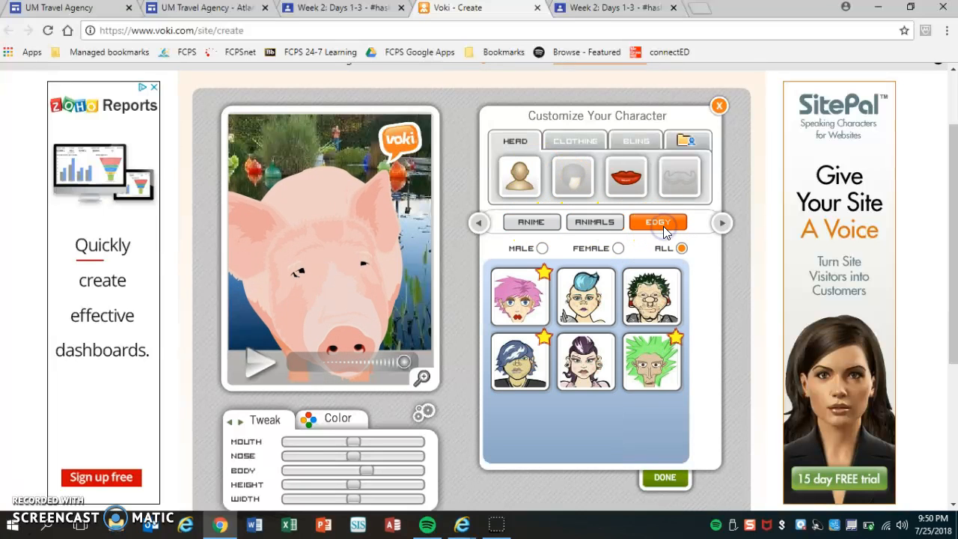
pyautogui.click(721, 224)
pyautogui.click(721, 224)
pyautogui.click(721, 224)
pyautogui.click(527, 225)
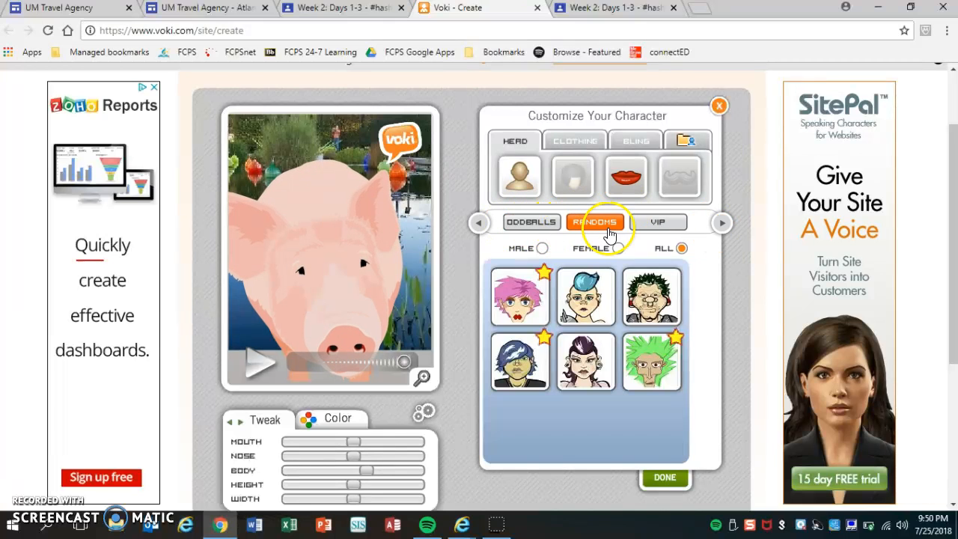
pyautogui.click(663, 225)
pyautogui.click(722, 229)
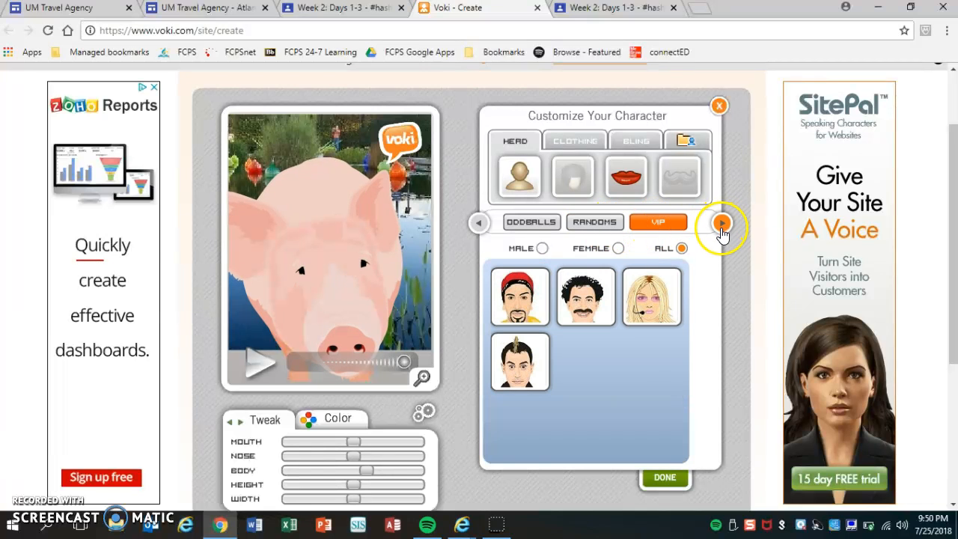
pyautogui.click(723, 225)
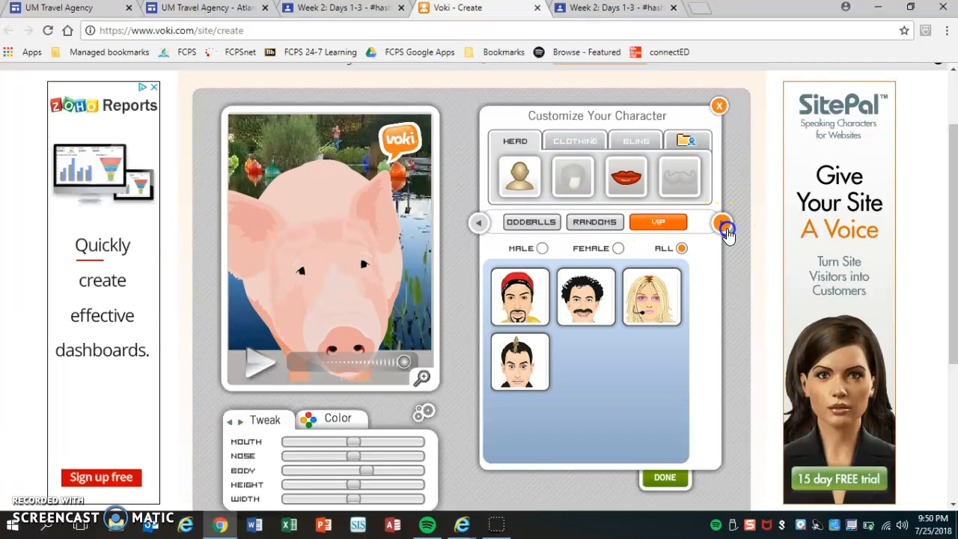
pyautogui.click(591, 225)
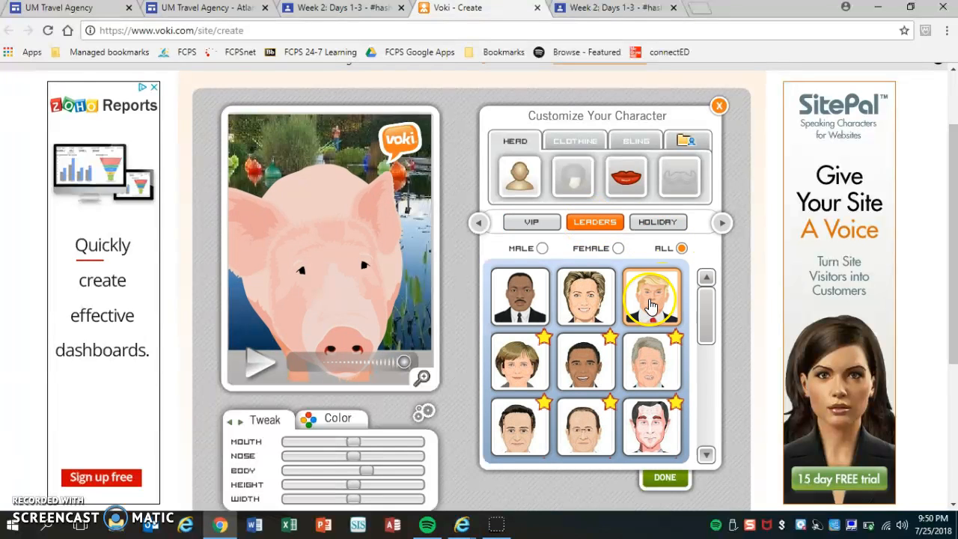
pyautogui.click(666, 305)
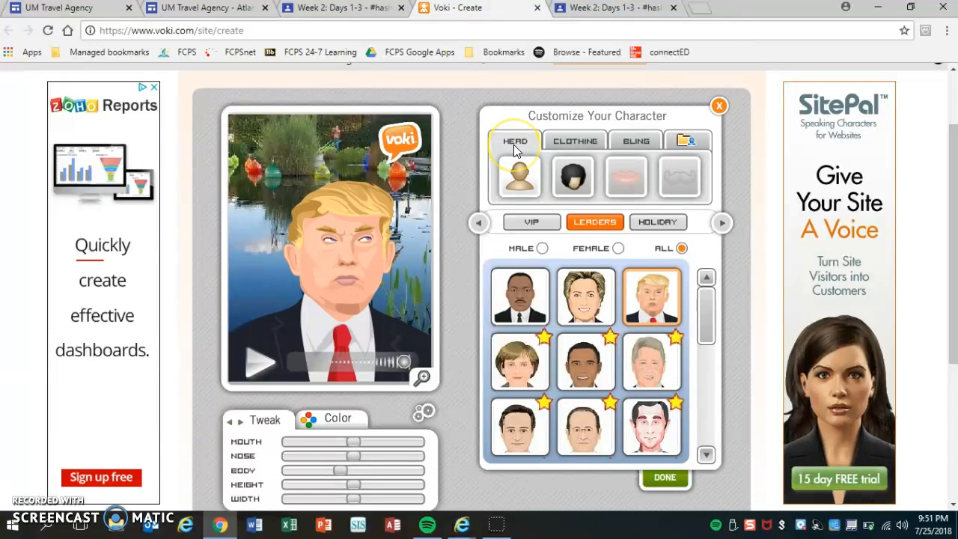
# Step: Review the head and hair options available for the selected character, including the Costumes and Hair categories
pyautogui.click(525, 166)
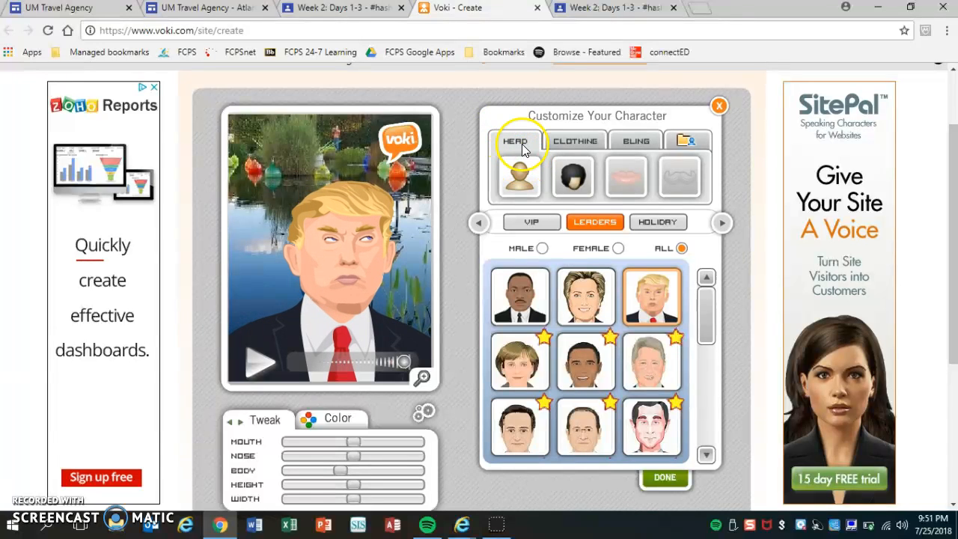
pyautogui.click(578, 152)
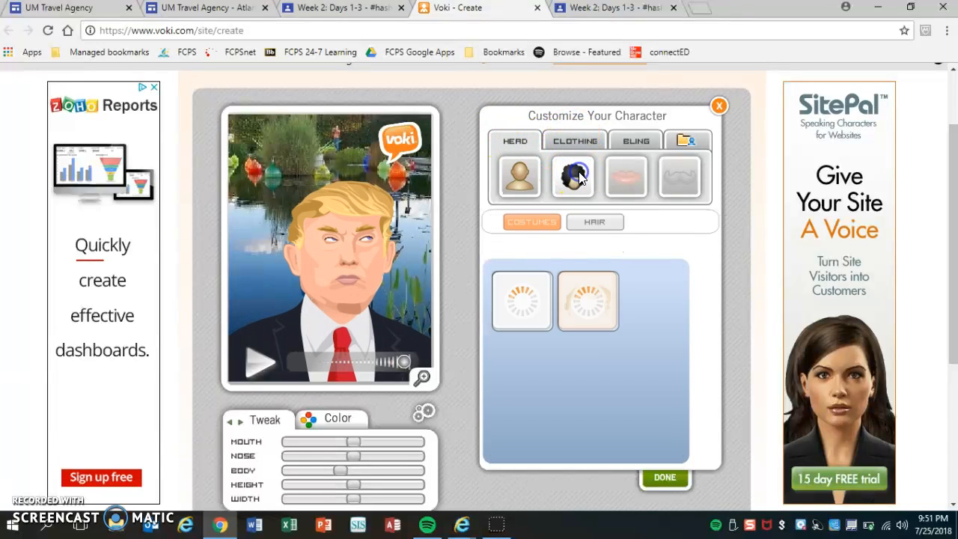
pyautogui.click(592, 223)
pyautogui.click(529, 222)
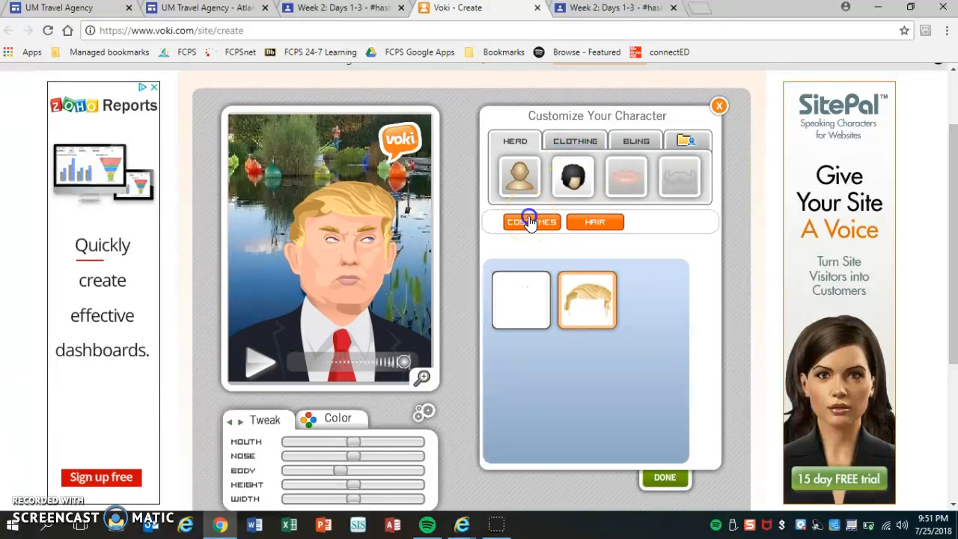
# Step: Try the black shirt with a red bandana on the character, and restore the original suit
pyautogui.click(582, 142)
pyautogui.click(590, 362)
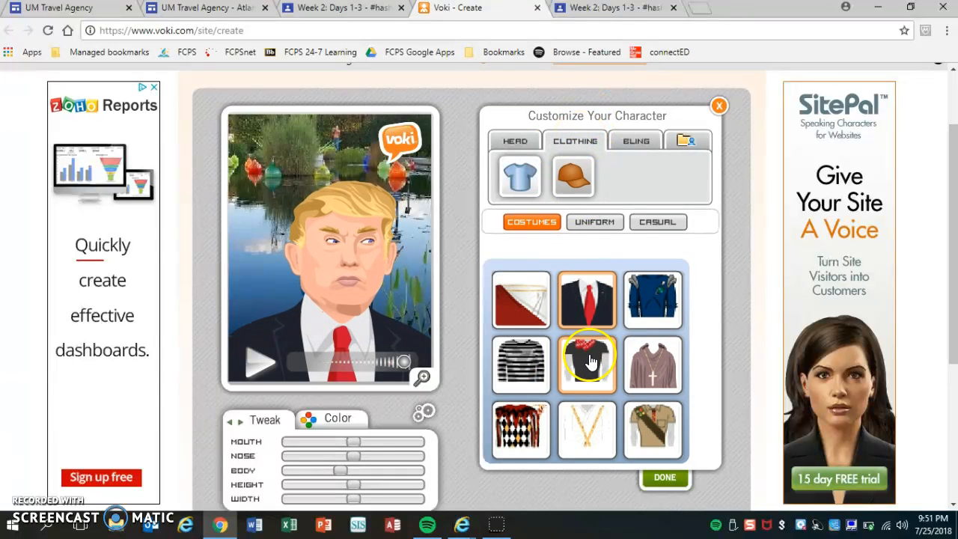
pyautogui.click(527, 300)
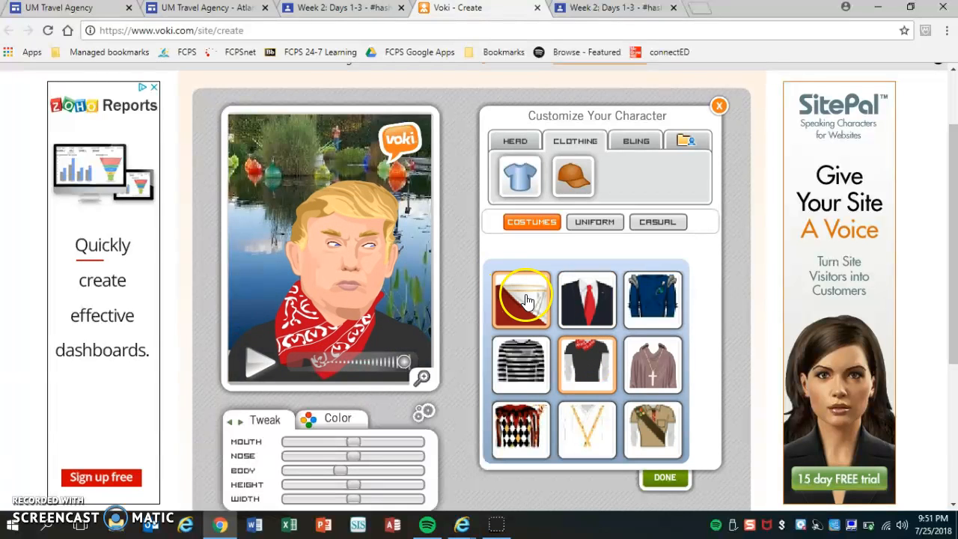
# Step: Look over the character's bling and head options and finish the character customization
pyautogui.click(637, 141)
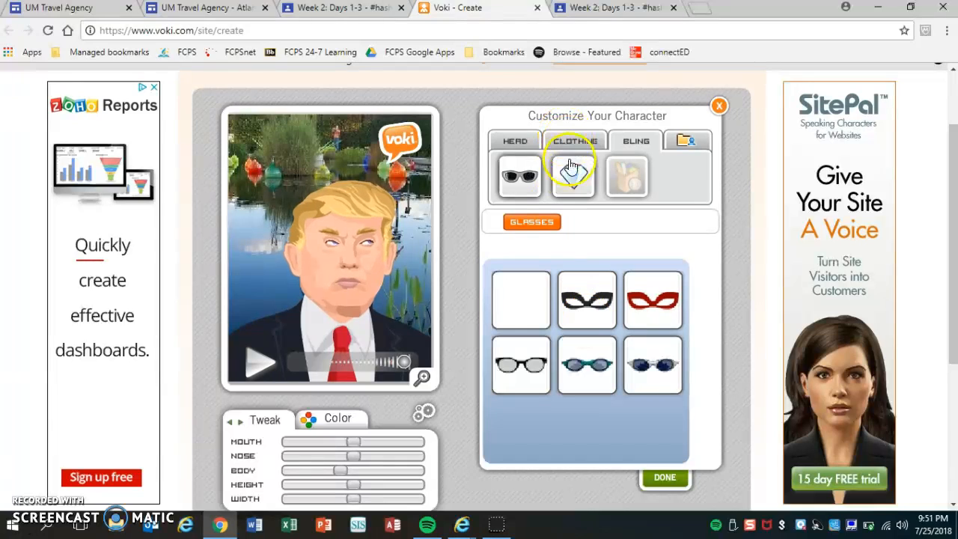
pyautogui.click(513, 140)
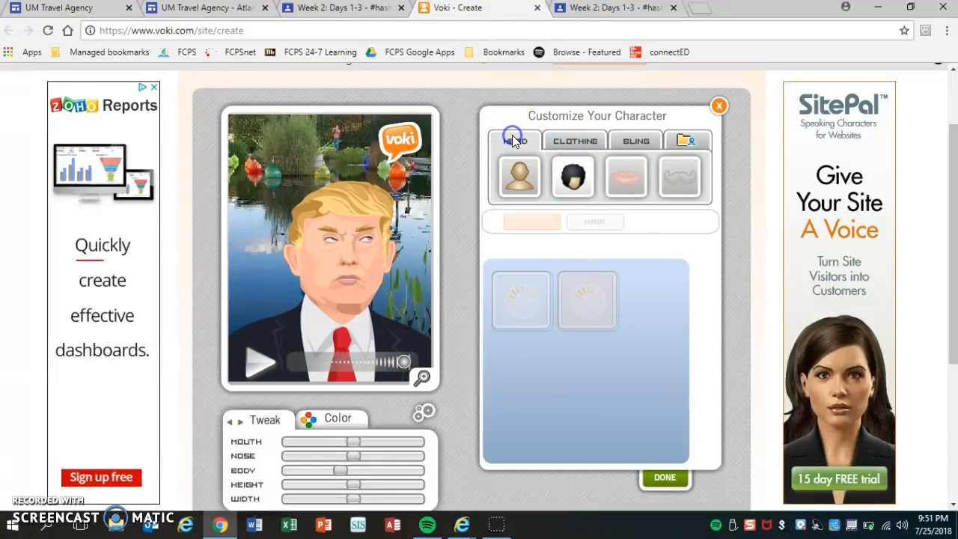
pyautogui.click(666, 483)
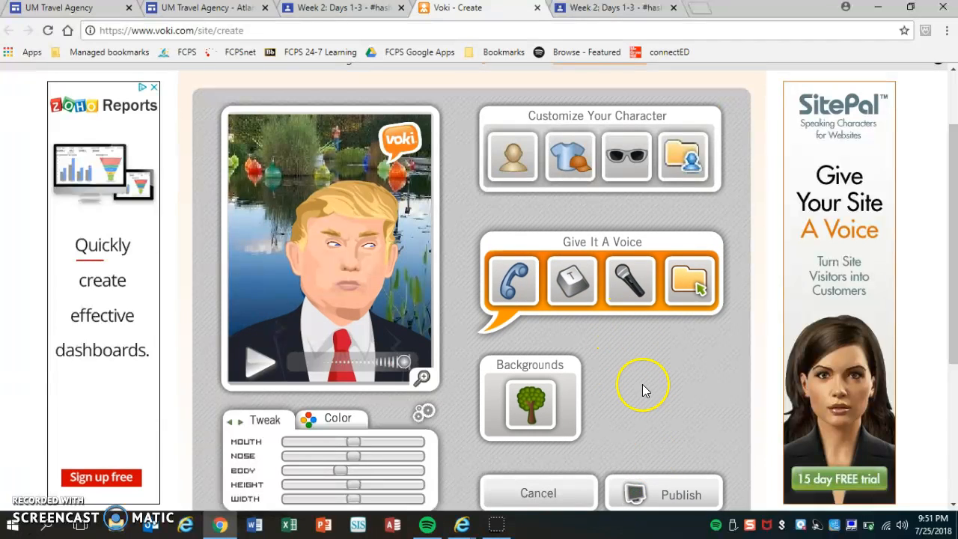
# Step: Browse the background categories and set the Capitol building image from Travel as the character's background
pyautogui.click(533, 408)
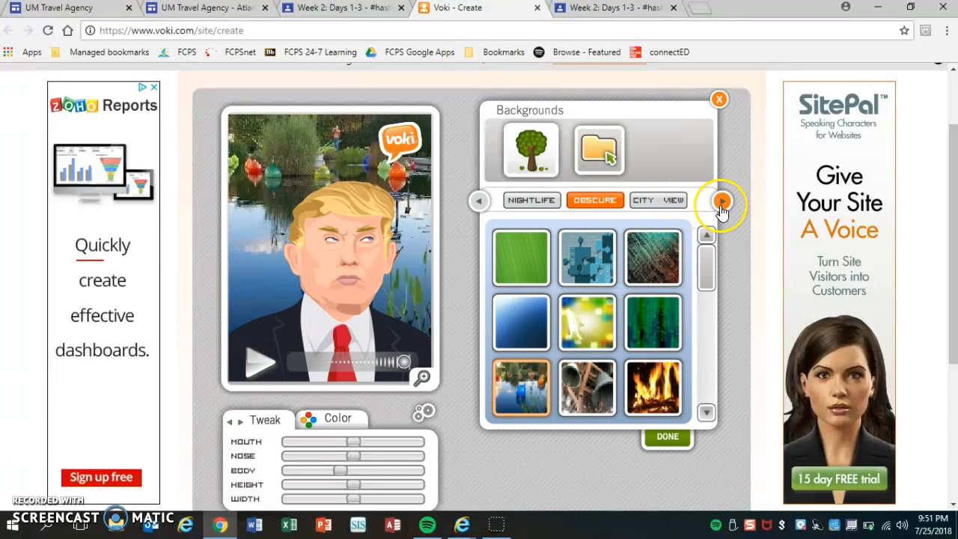
pyautogui.click(666, 202)
pyautogui.moveTo(712, 274); pyautogui.dragTo(705, 252)
pyautogui.click(720, 201)
pyautogui.click(721, 202)
pyautogui.click(721, 201)
pyautogui.click(595, 201)
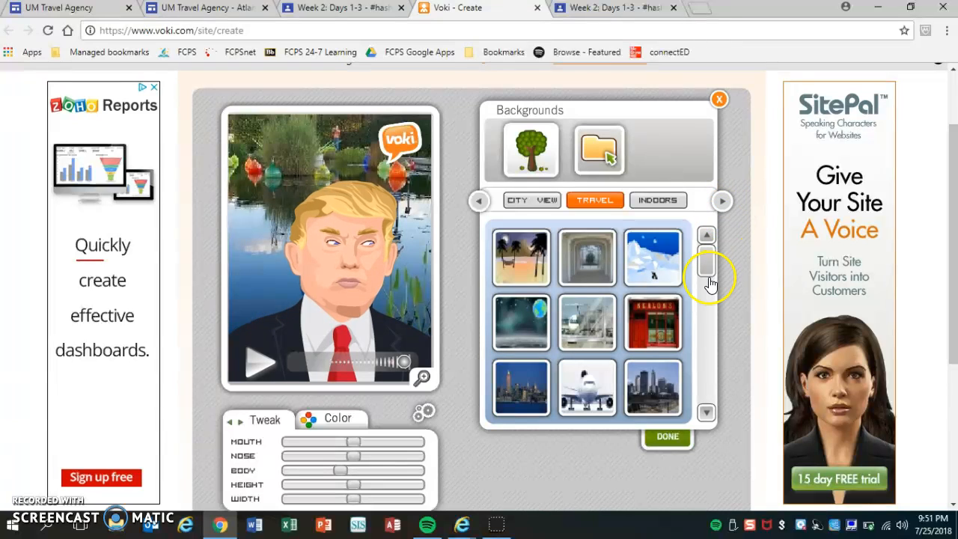
pyautogui.moveTo(711, 267); pyautogui.dragTo(718, 403)
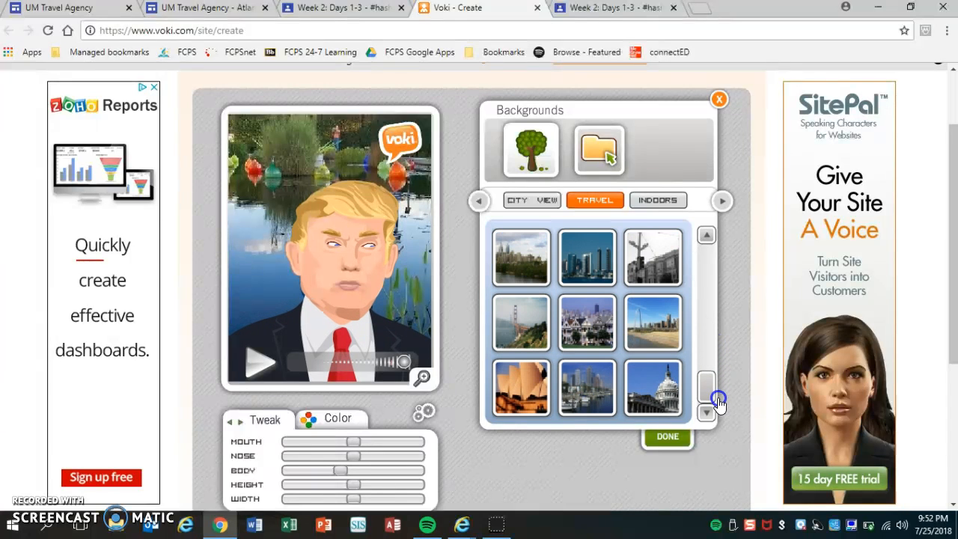
pyautogui.click(662, 395)
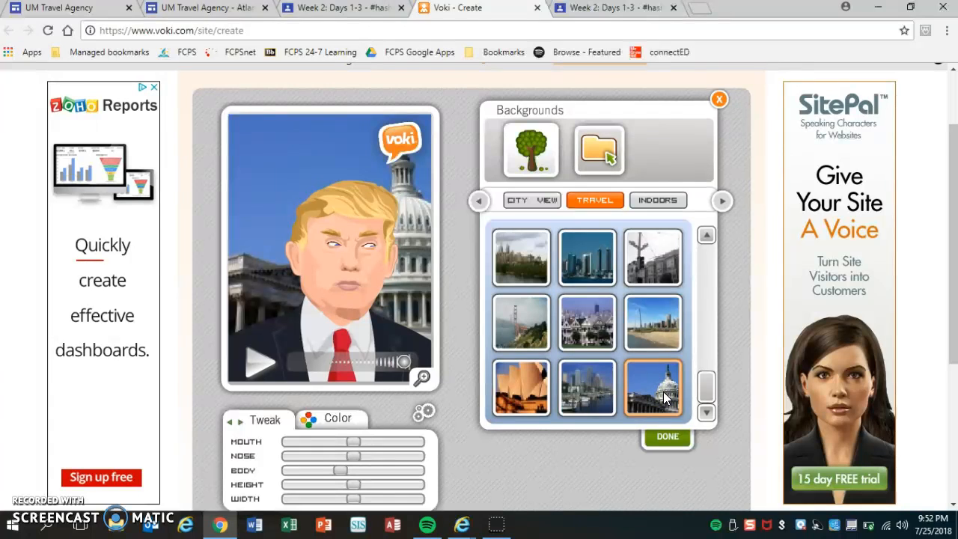
pyautogui.click(661, 438)
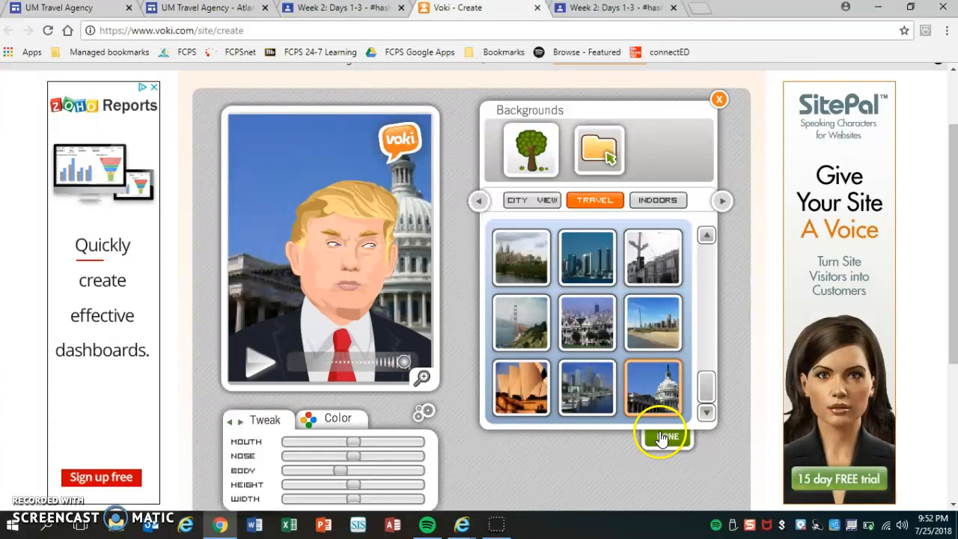
pyautogui.click(660, 439)
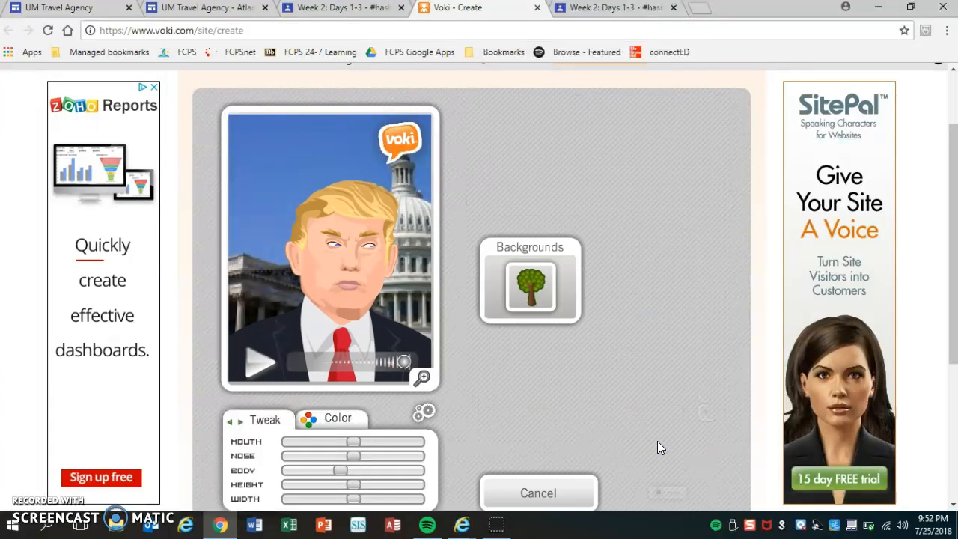
pyautogui.click(610, 343)
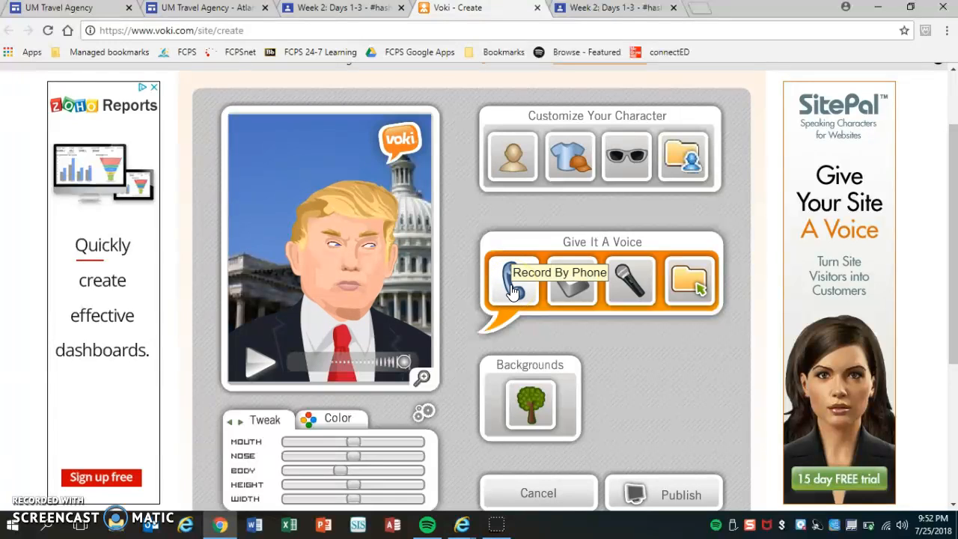
# Step: Add text-to-speech reading "The Gulf of Mexico allowed Spanish and French explorers to go to Mexico and other parts of North America"
pyautogui.click(573, 297)
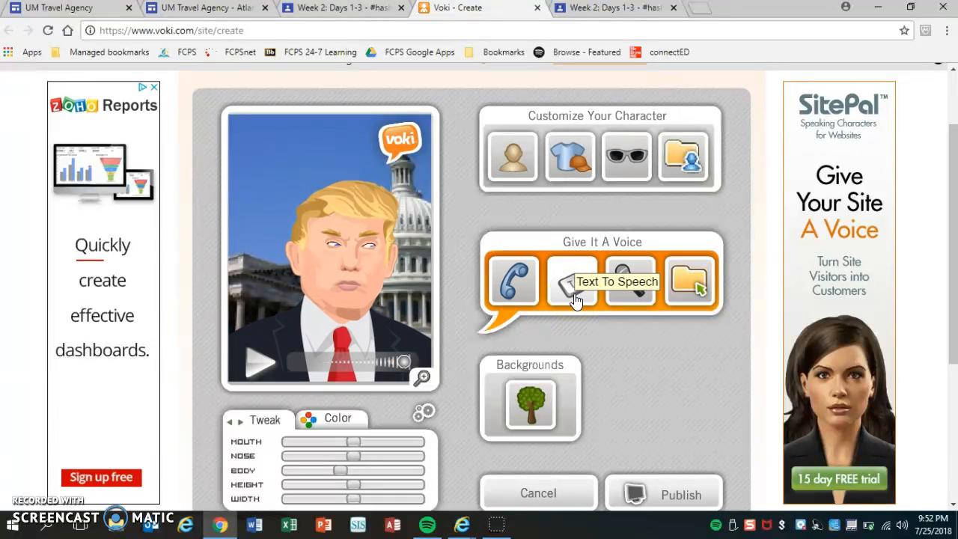
pyautogui.click(576, 295)
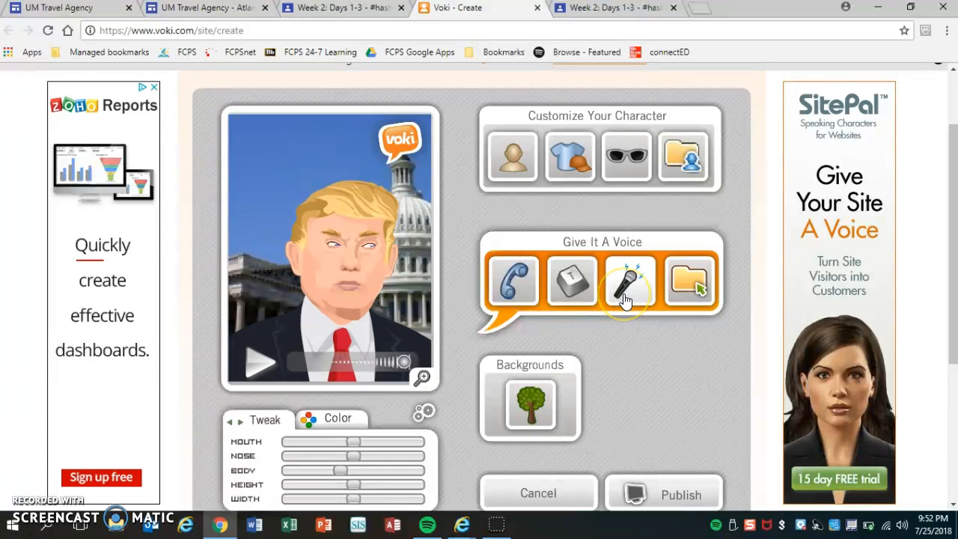
pyautogui.click(570, 283)
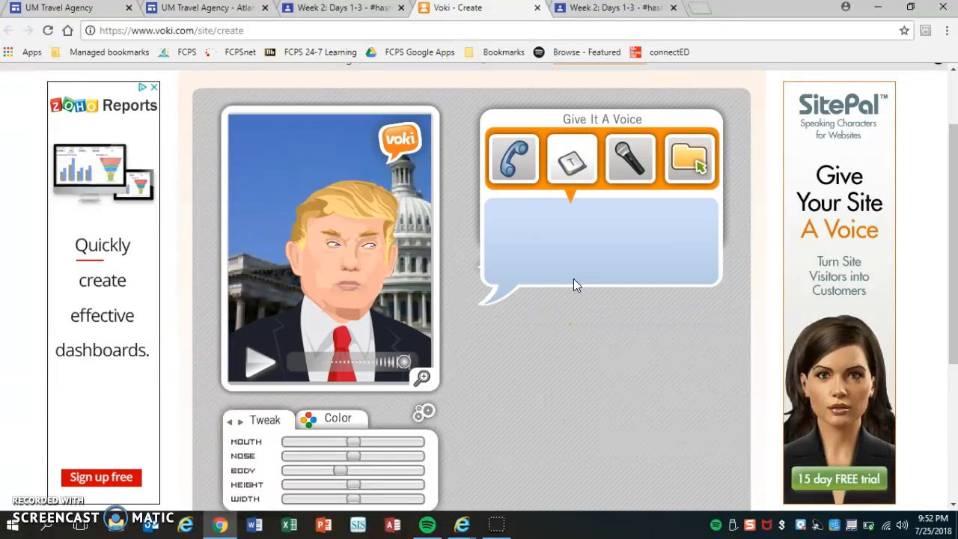
pyautogui.click(560, 236)
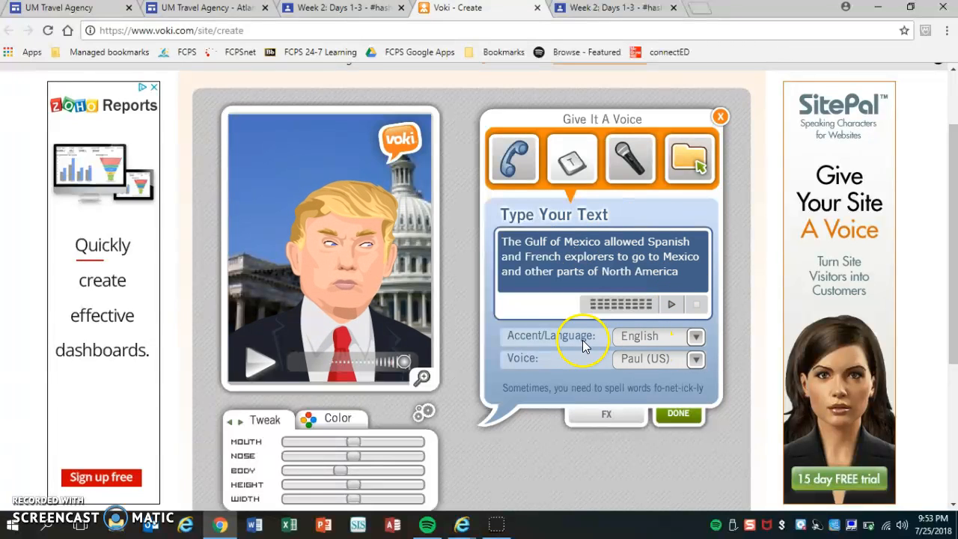
# Step: Look through the accent and language options for the speech, leaving English selected
pyautogui.click(697, 338)
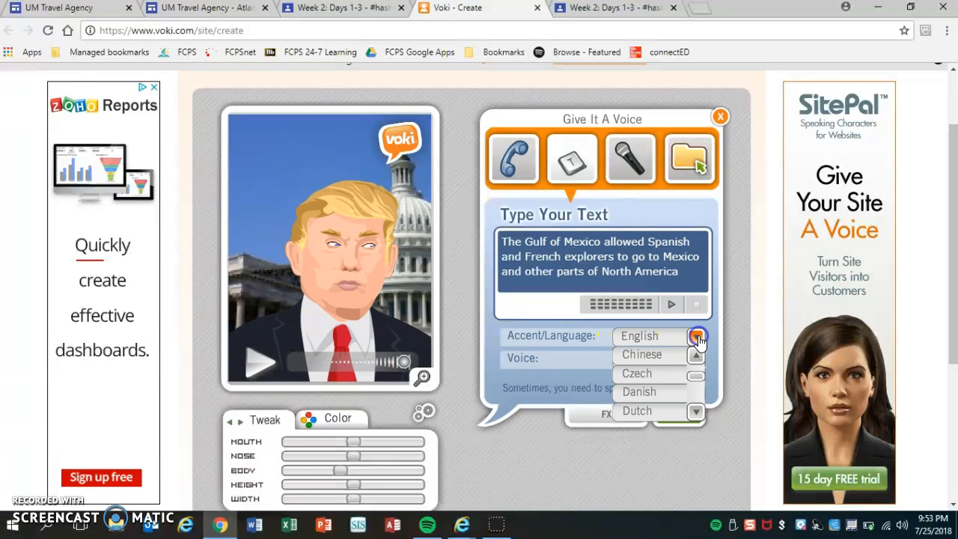
pyautogui.click(696, 379)
pyautogui.moveTo(695, 379)
pyautogui.mouseDown()
pyautogui.moveTo(694, 364)
pyautogui.moveTo(697, 395)
pyautogui.moveTo(700, 377)
pyautogui.moveTo(693, 382)
pyautogui.mouseUp()
pyautogui.click(696, 395)
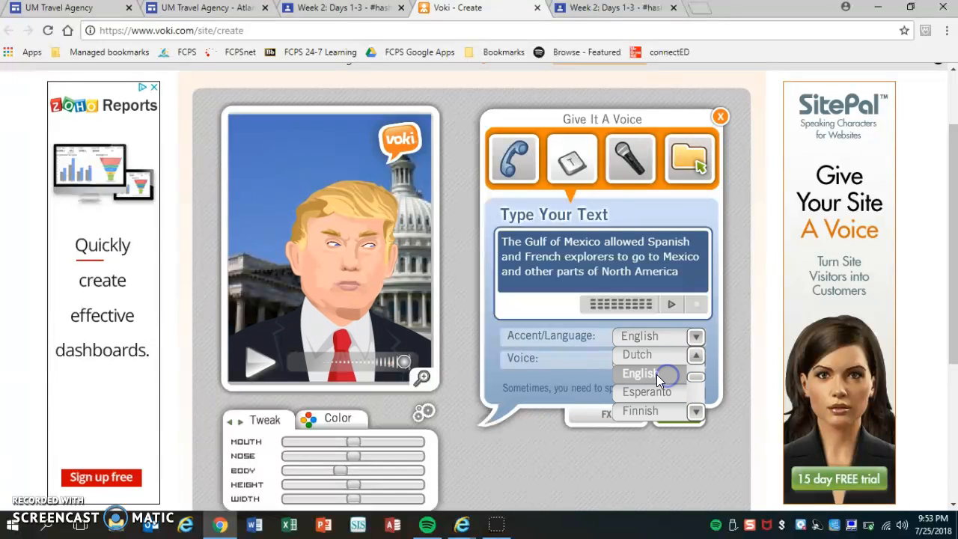
pyautogui.click(572, 349)
# Step: Browse the English voices and set the speech voice to Veena (Indian)
pyautogui.click(694, 360)
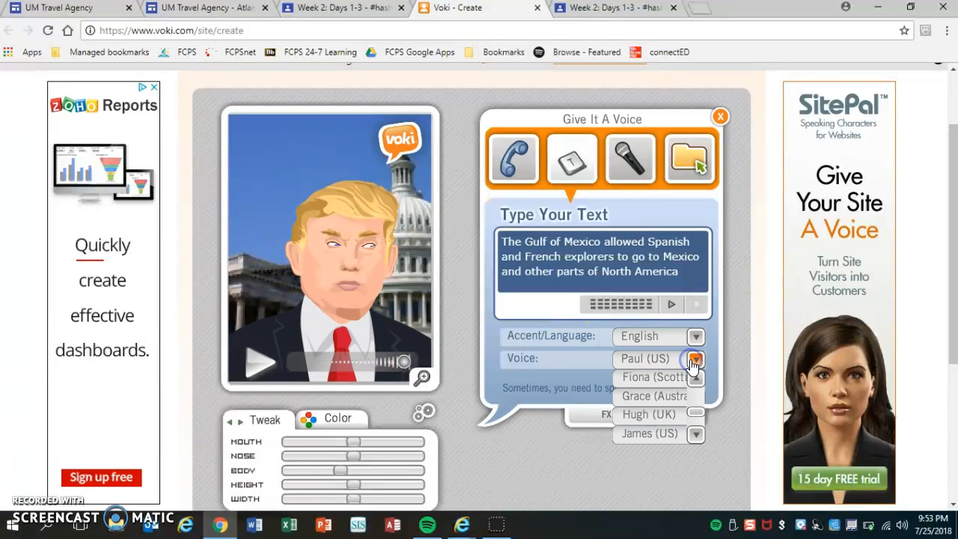
pyautogui.moveTo(697, 415); pyautogui.dragTo(701, 391)
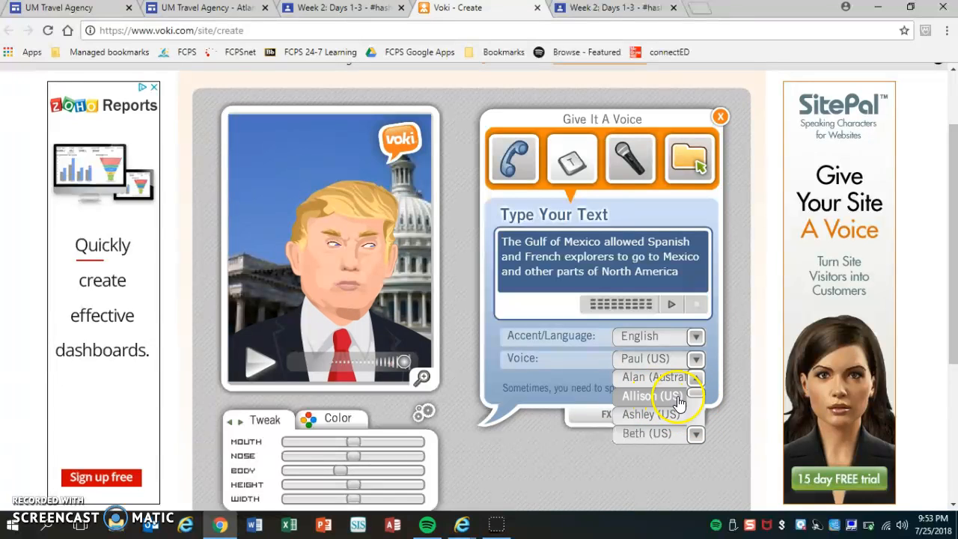
pyautogui.moveTo(694, 390); pyautogui.dragTo(696, 424)
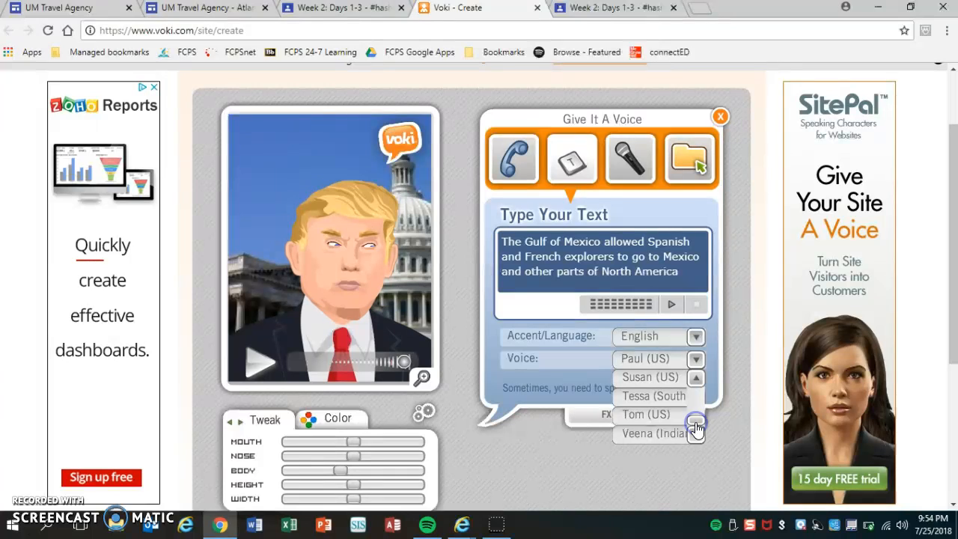
pyautogui.click(668, 433)
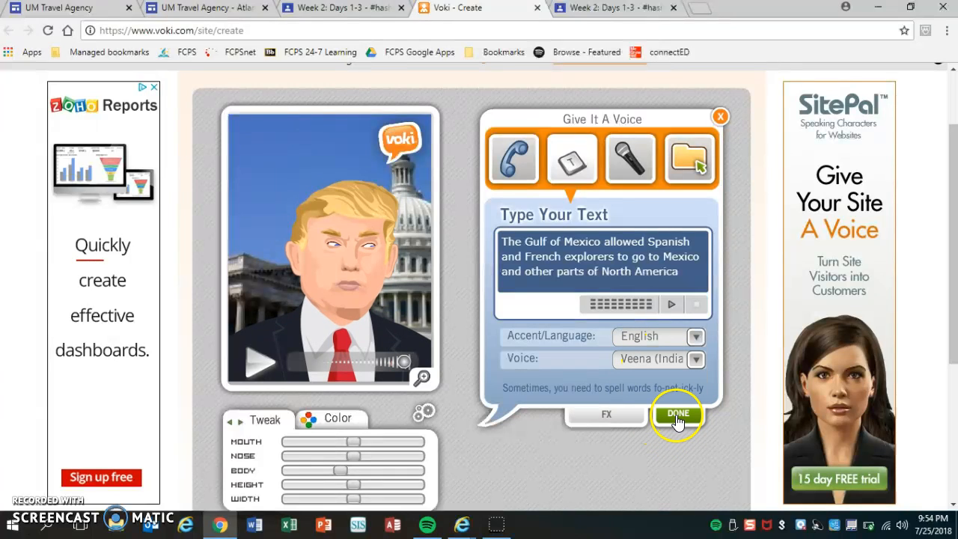
# Step: Look over the sound effects available for the speech audio and return to the text without choosing one
pyautogui.click(608, 414)
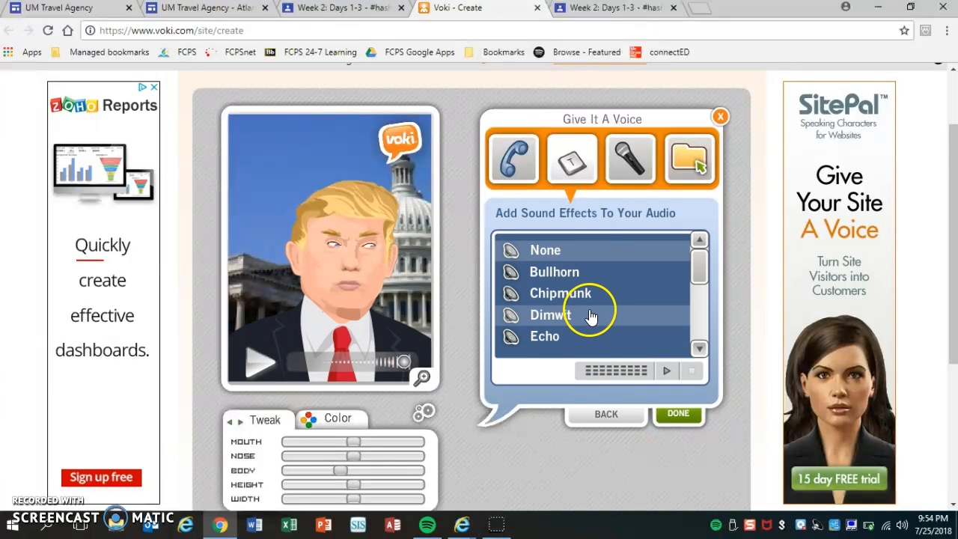
pyautogui.moveTo(699, 264); pyautogui.dragTo(700, 232)
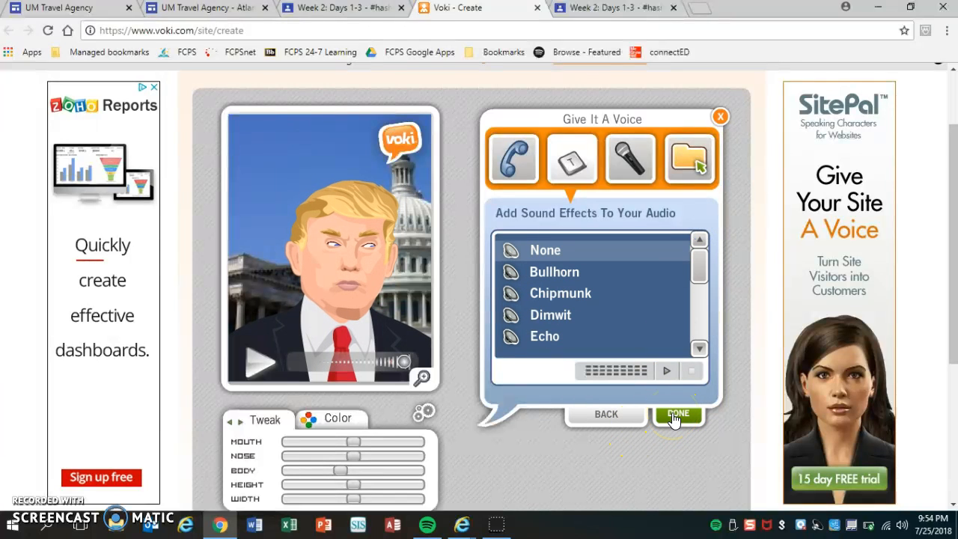
pyautogui.click(606, 415)
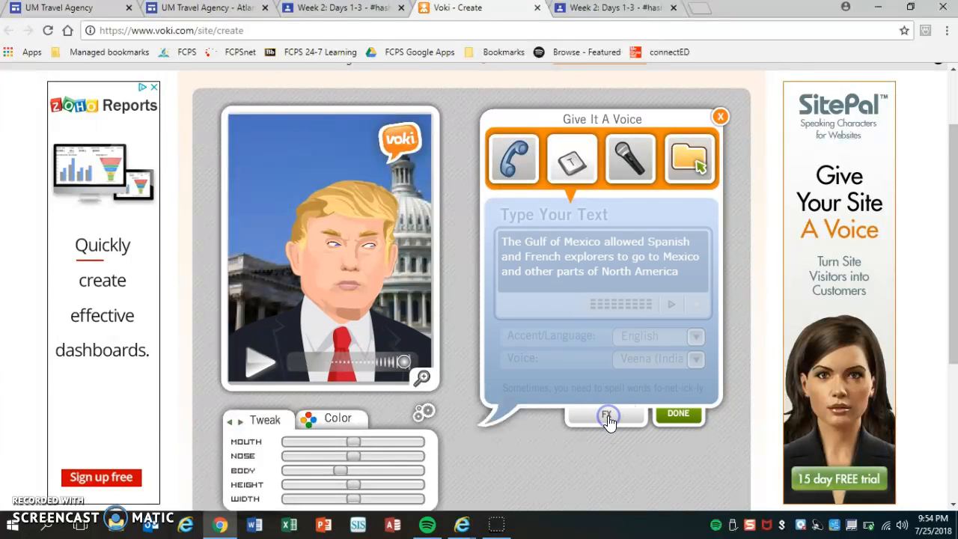
# Step: Preview the typed speech and finish the voice setup
pyautogui.click(674, 310)
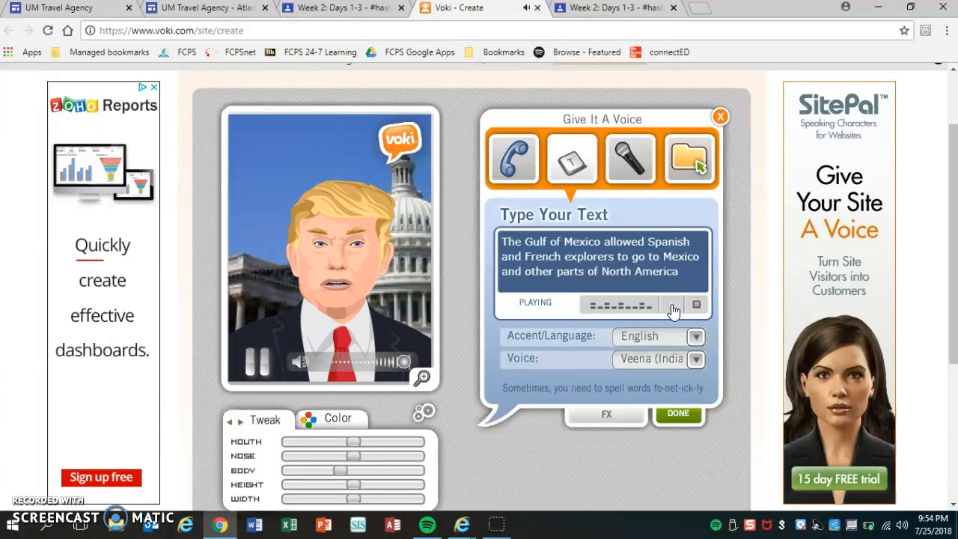
pyautogui.click(678, 417)
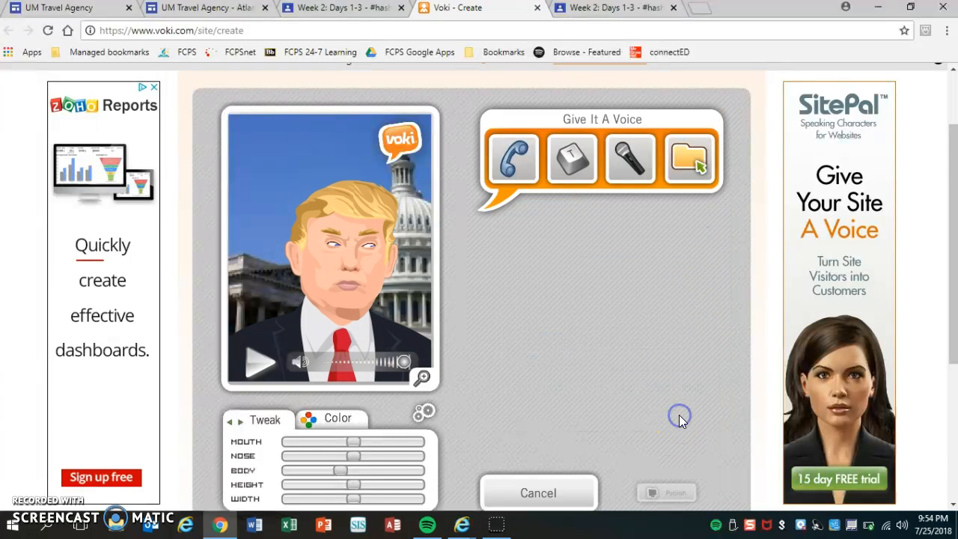
# Step: Publish the character with a scene title made of the teacher's name and the word Voki, and continue as guest
pyautogui.click(670, 496)
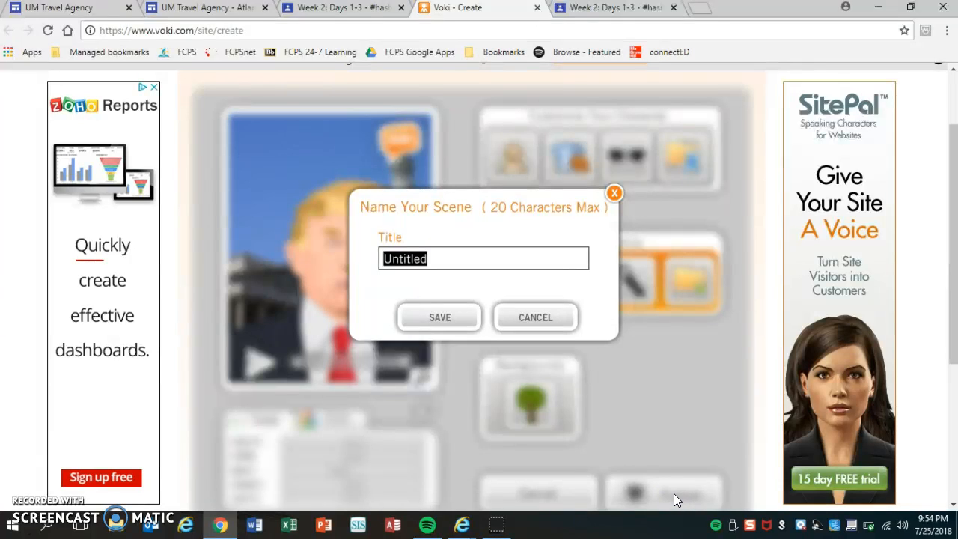
pyautogui.write('Mr. Macs Voki')
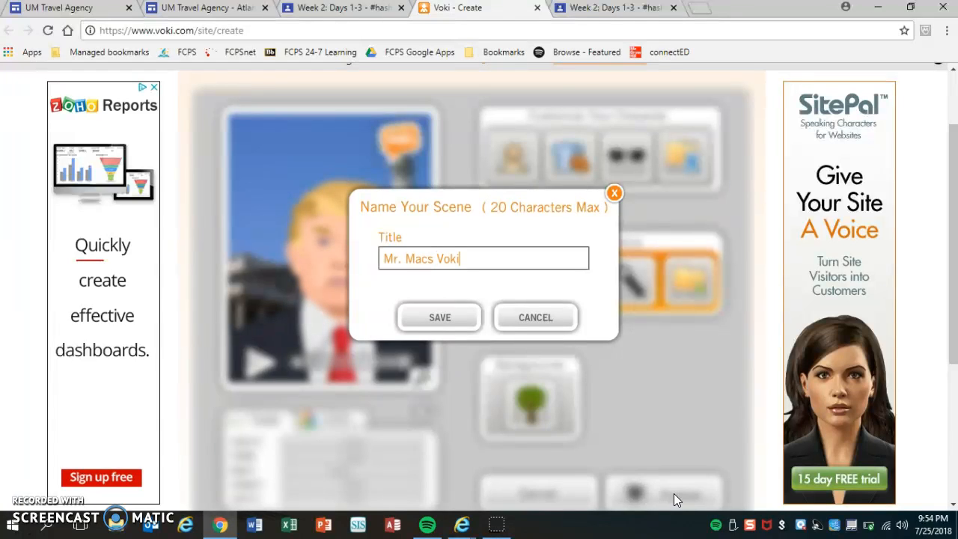
pyautogui.click(439, 317)
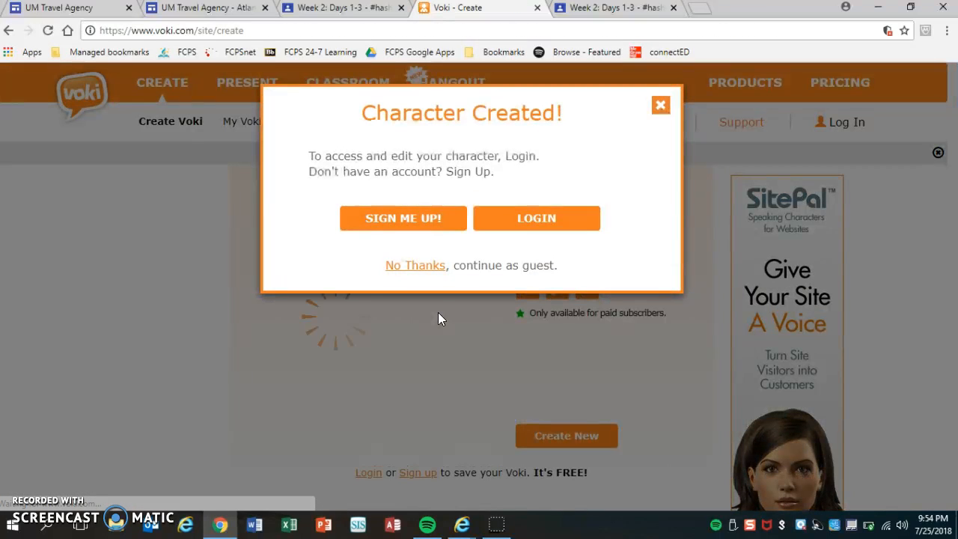
pyautogui.click(423, 277)
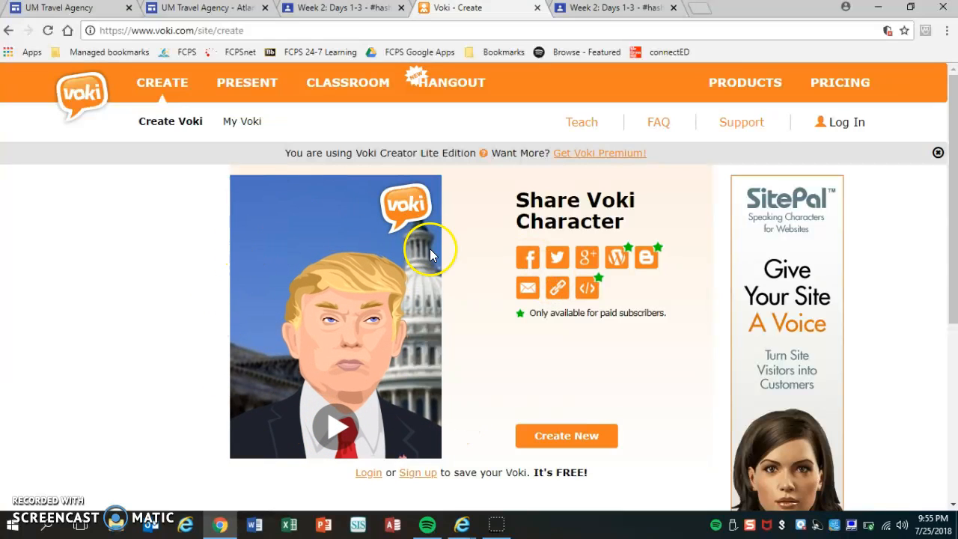
# Step: Play back the published character's speech and copy its shortened share URL
pyautogui.click(337, 428)
pyautogui.click(338, 429)
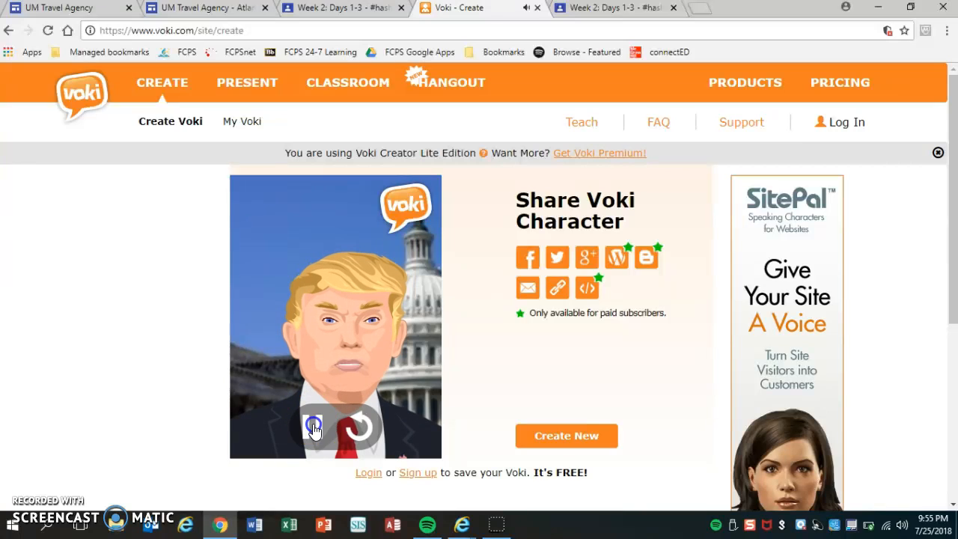
pyautogui.click(560, 294)
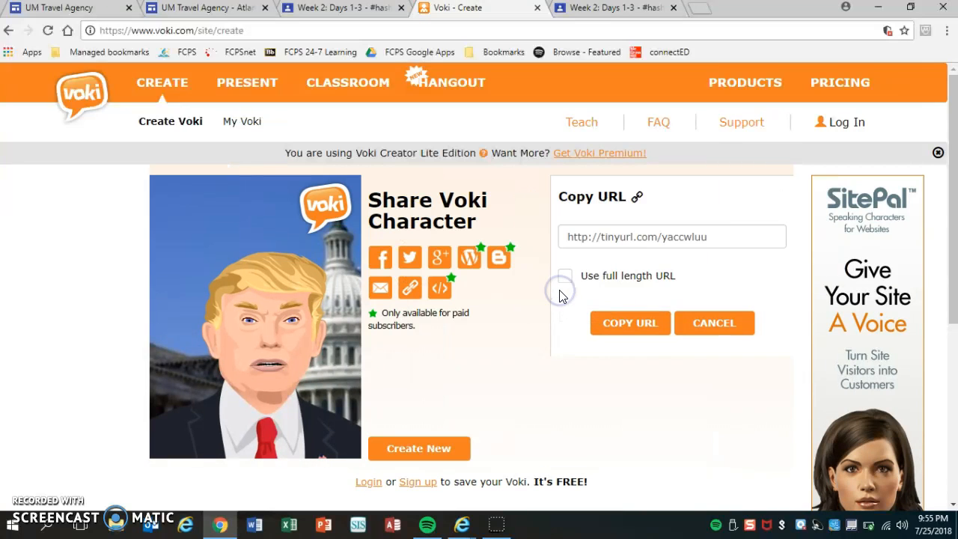
pyautogui.click(726, 233)
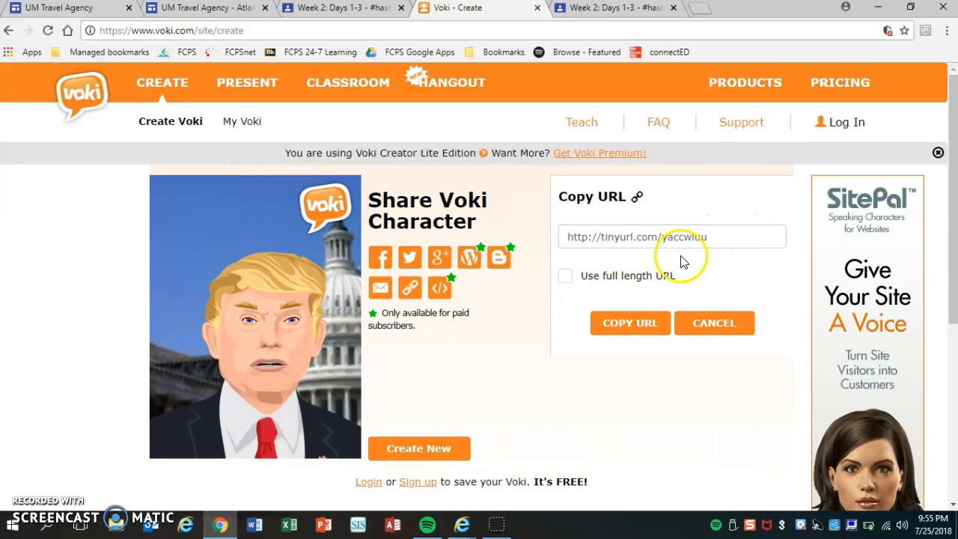
pyautogui.click(641, 332)
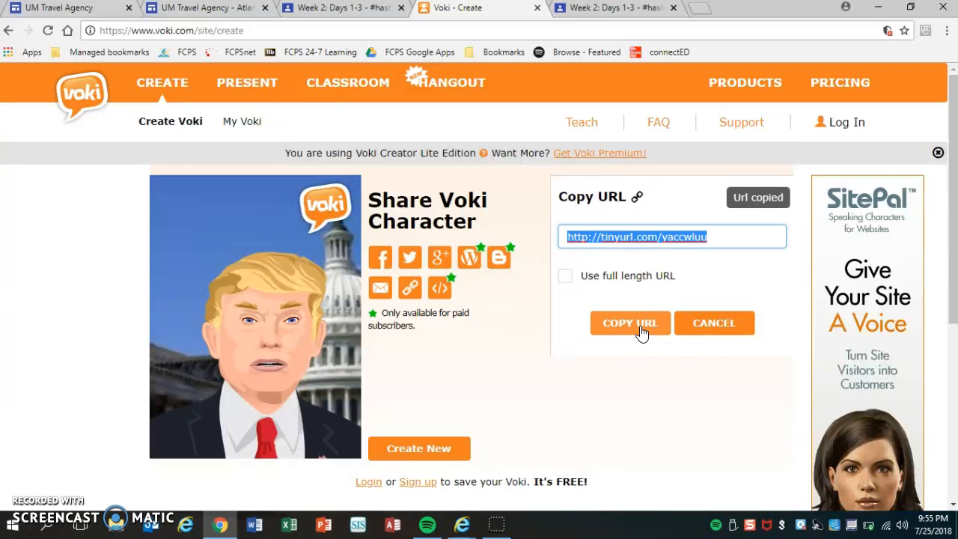